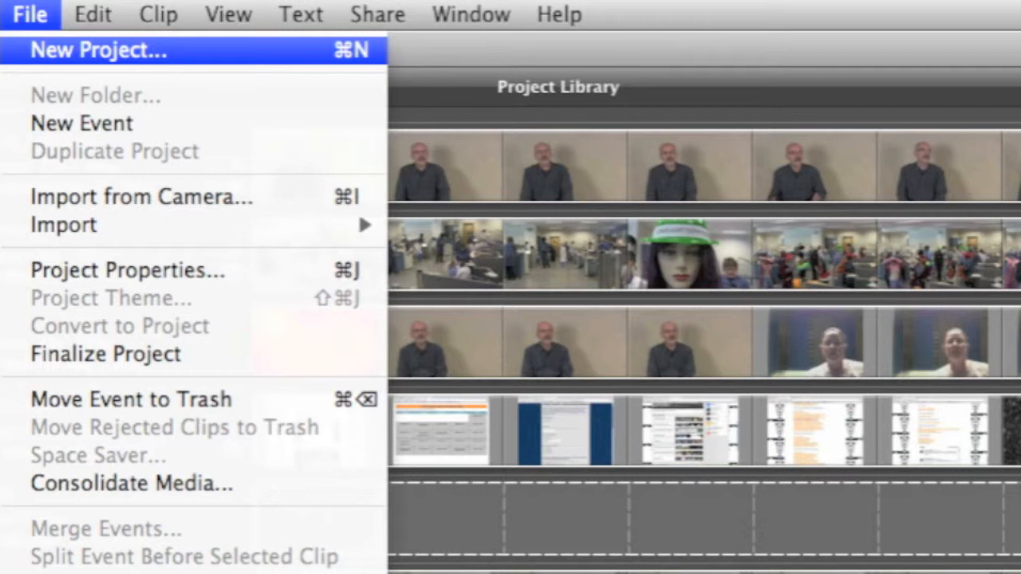
Record a webcam clip of about 9.6 s from Built-in iSight into a new event named with the presenter's first name and "Trial"
{"action": "mouse_move", "coordinate": [358, 224]}
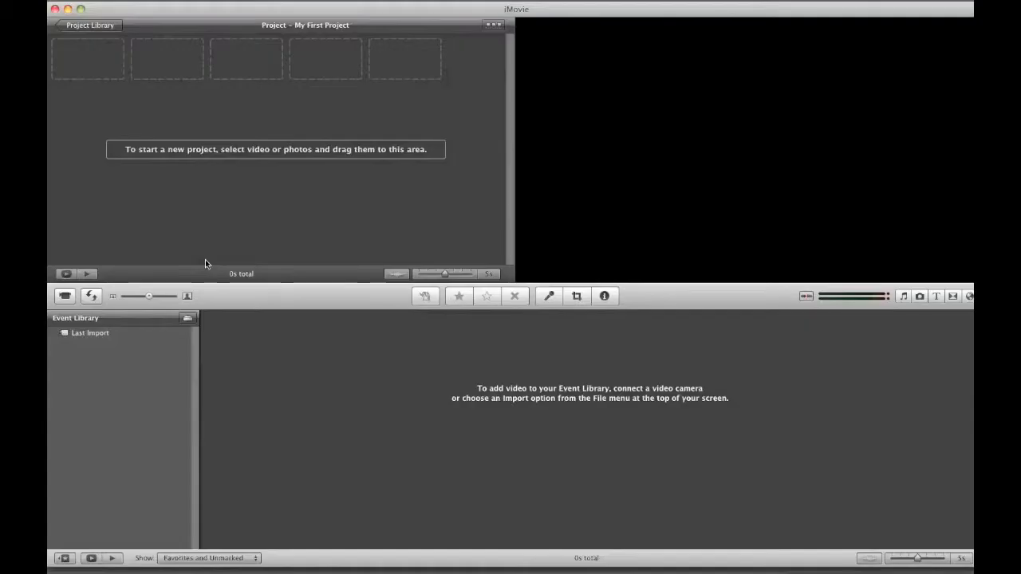
{"action": "left_click", "coordinate": [63, 297]}
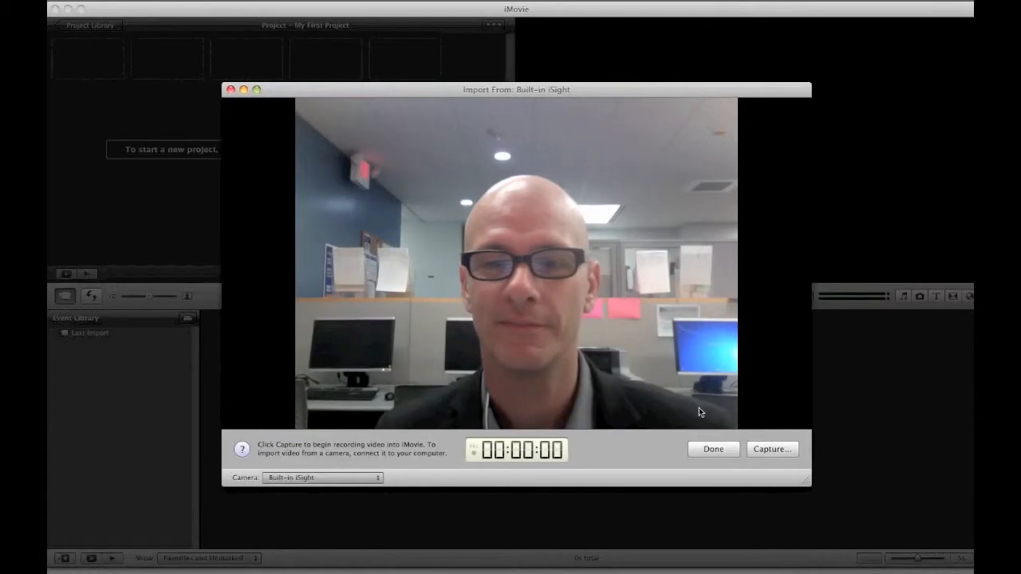
{"action": "left_click", "coordinate": [770, 450]}
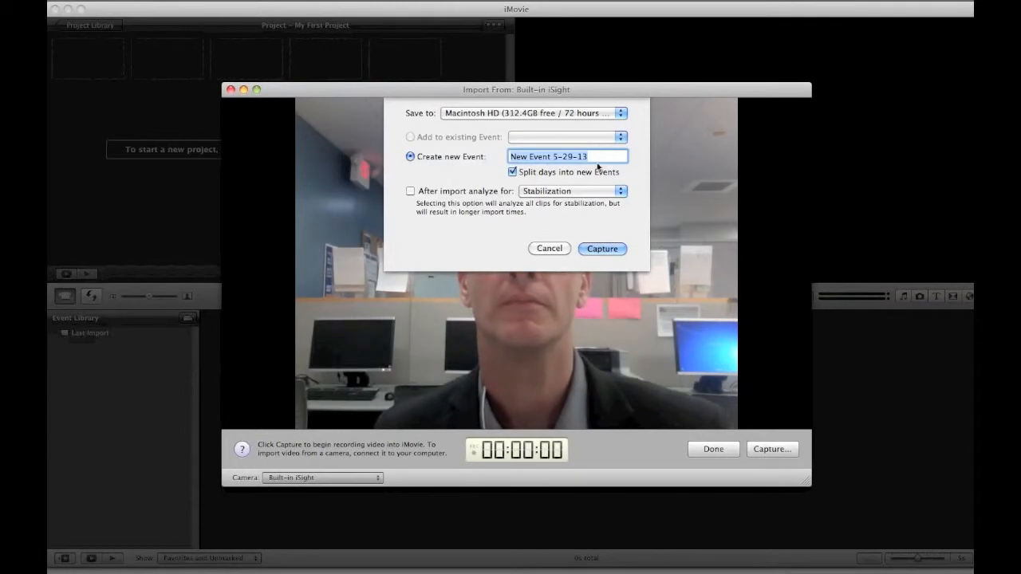
{"action": "type", "text": "Kevin Trial"}
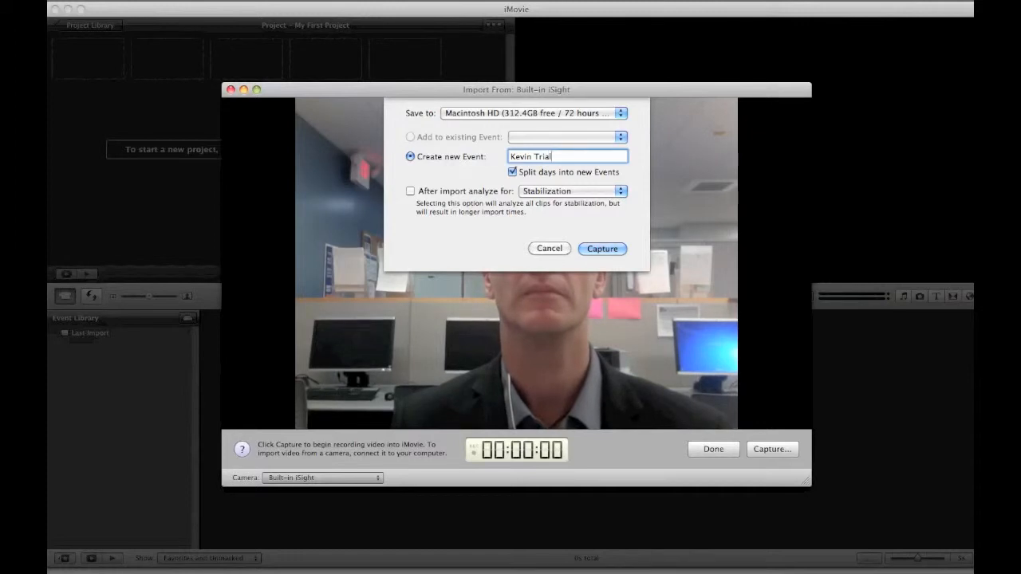
{"action": "left_click", "coordinate": [600, 250]}
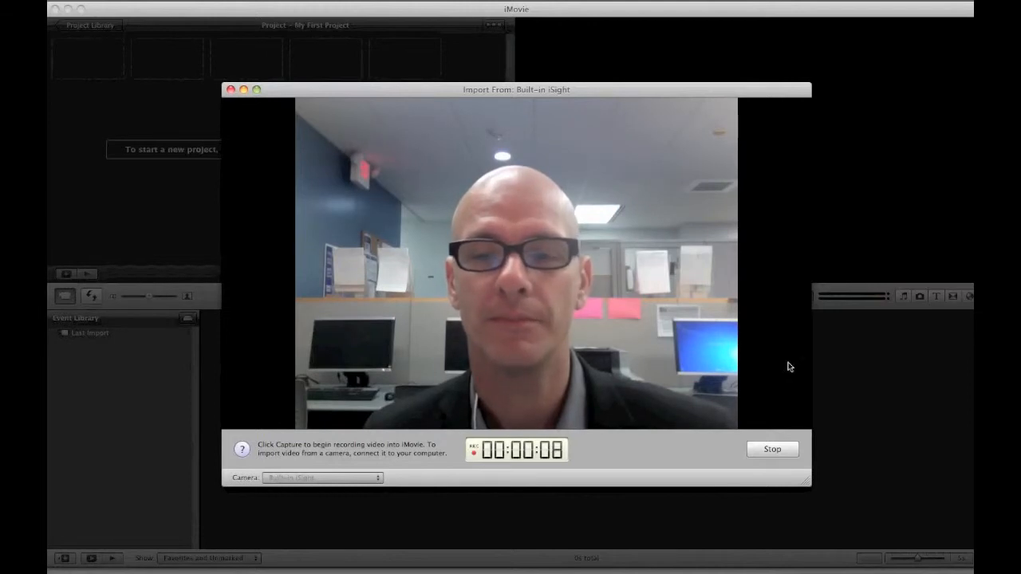
{"action": "left_click", "coordinate": [784, 452]}
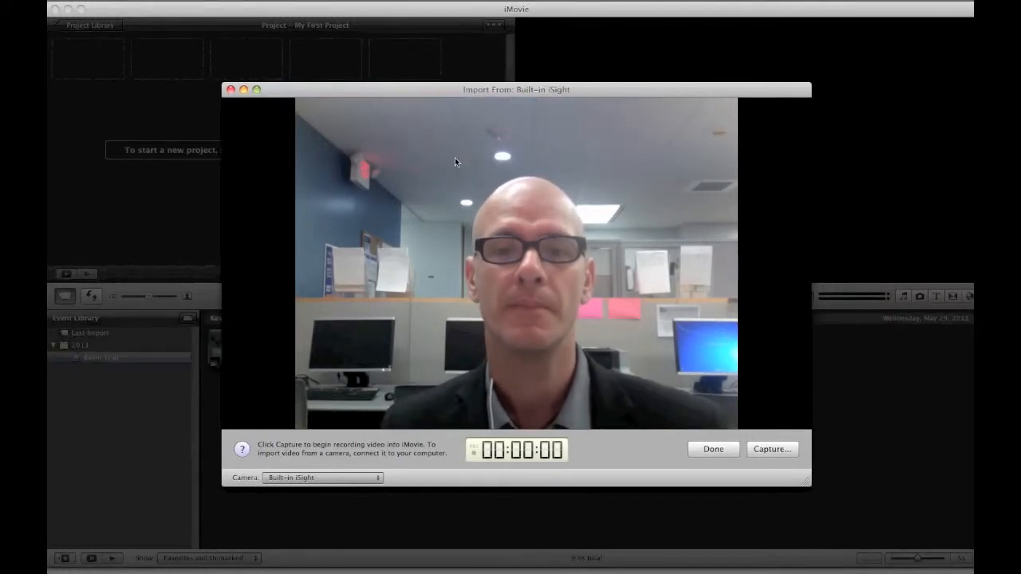
{"action": "left_click", "coordinate": [710, 452]}
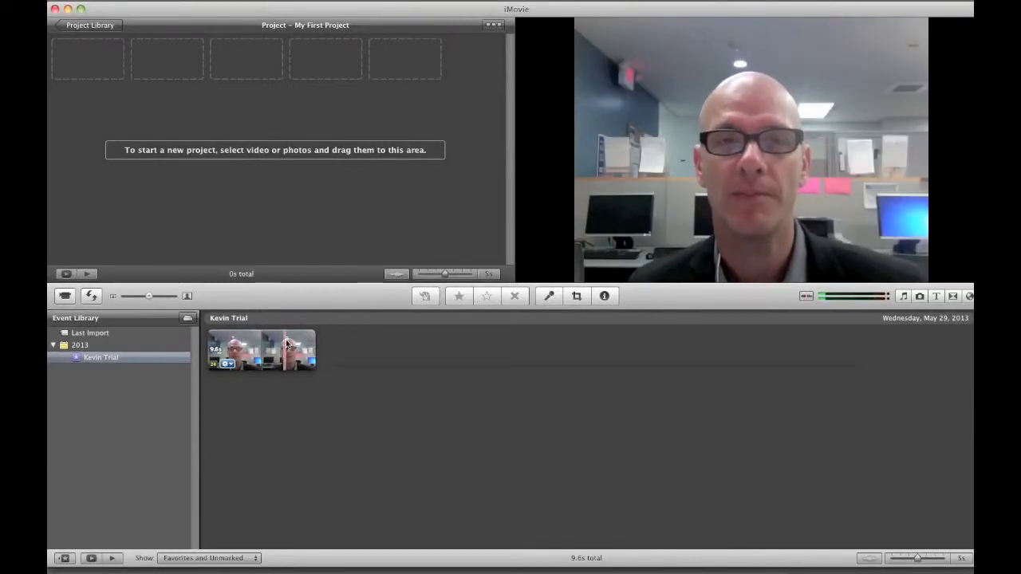
Review the recorded clip's general, video and audio adjustments in the Inspector and close it
{"action": "left_click", "coordinate": [228, 366]}
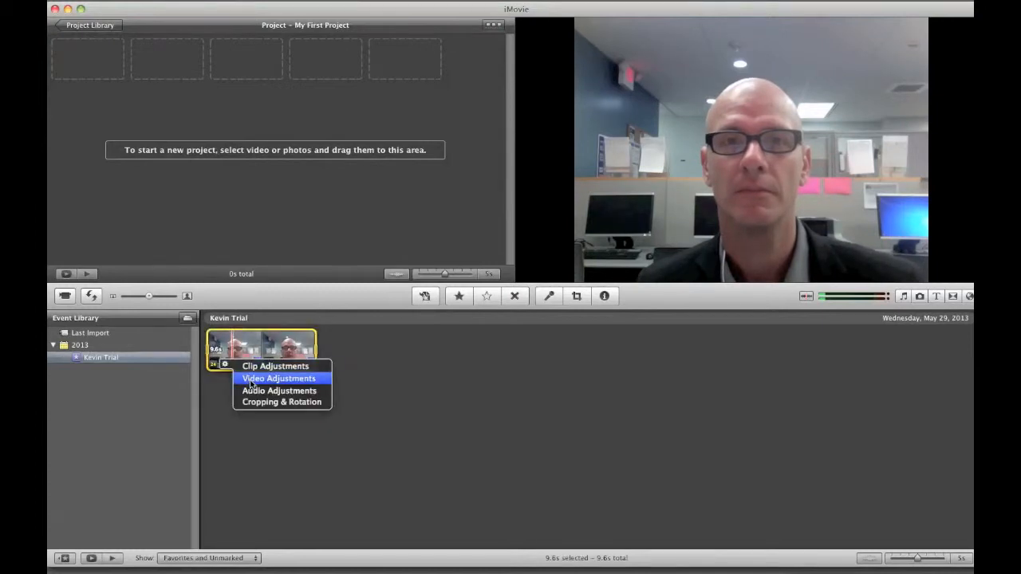
{"action": "left_click", "coordinate": [252, 381]}
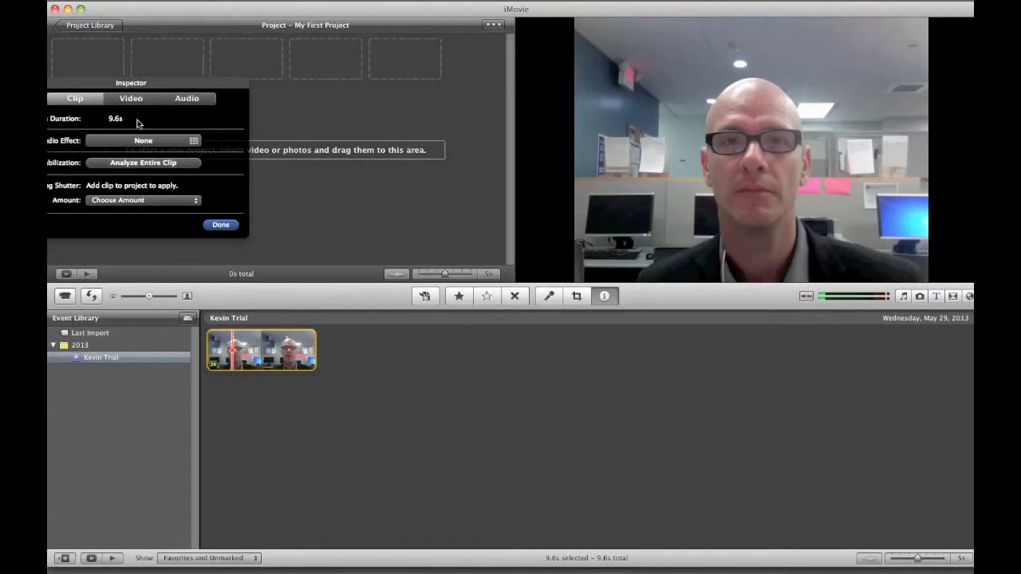
{"action": "left_click_drag", "start_coordinate": [137, 88], "coordinate": [197, 86]}
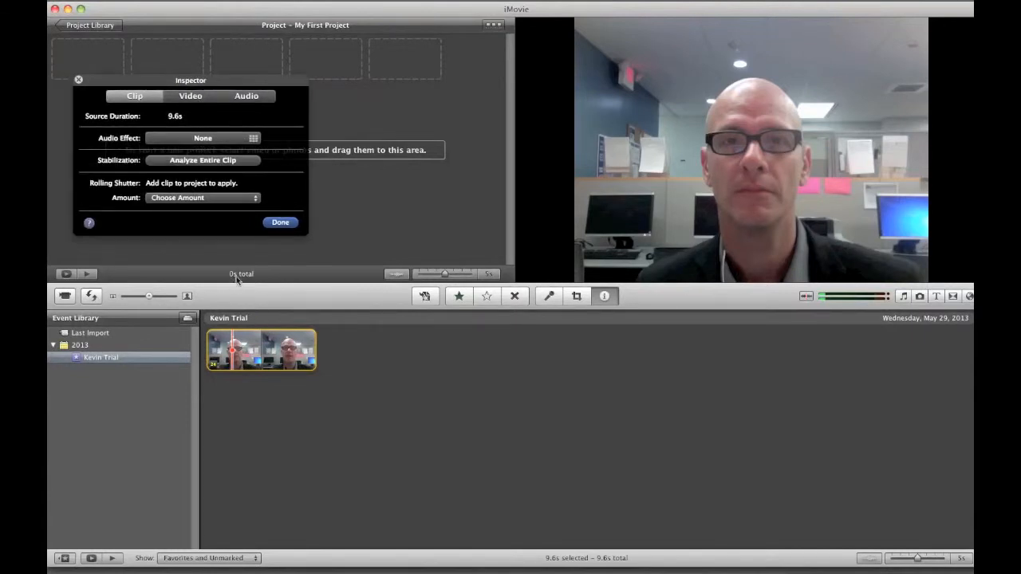
{"action": "left_click", "coordinate": [198, 97]}
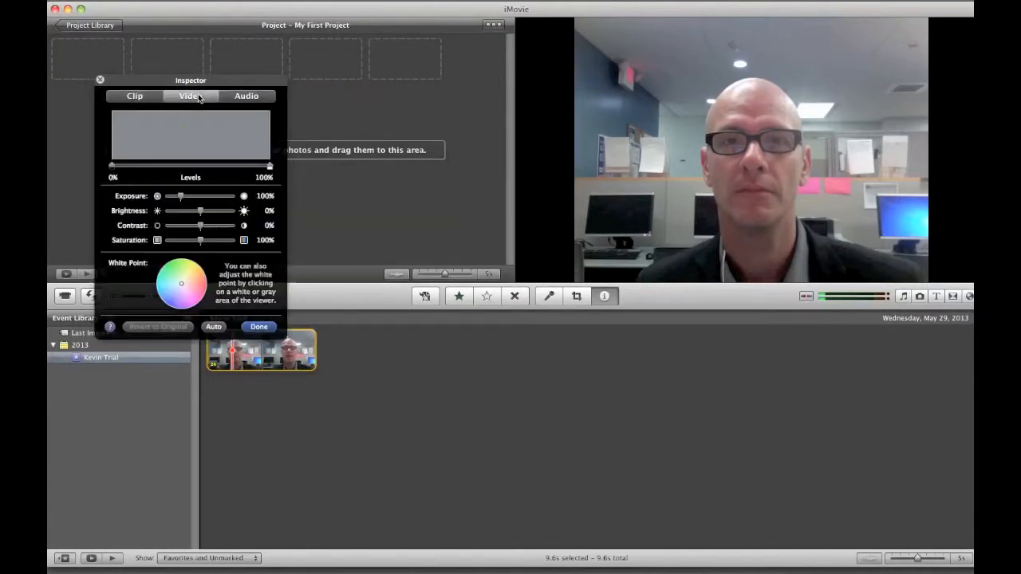
{"action": "left_click", "coordinate": [245, 97]}
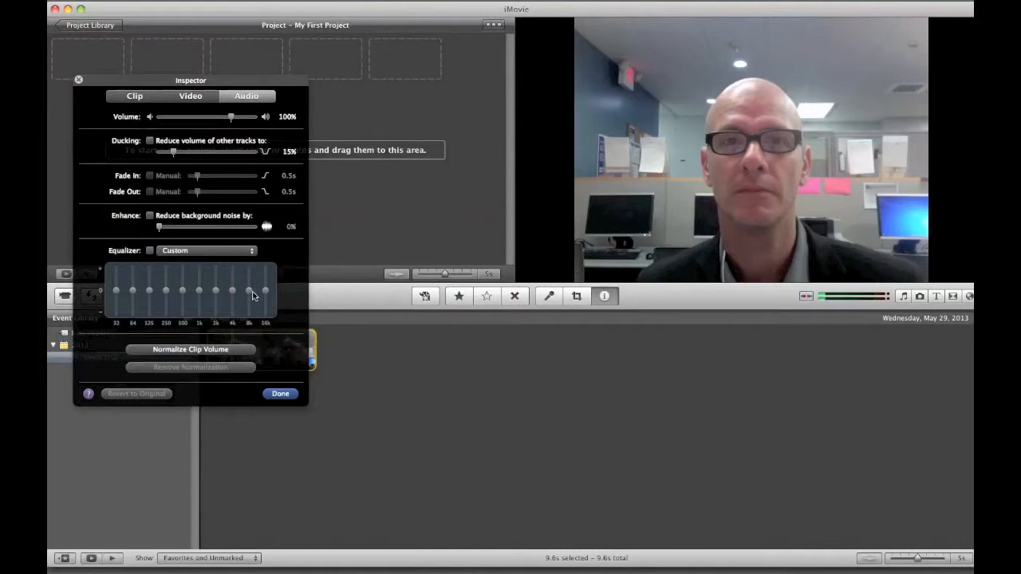
{"action": "left_click", "coordinate": [280, 393]}
{"action": "left_click", "coordinate": [269, 389]}
Add the first 8.2 s of the recorded clip to the empty project without changing the project's frame rate
{"action": "left_click", "coordinate": [245, 349]}
{"action": "left_click_drag", "start_coordinate": [207, 348], "coordinate": [302, 361]}
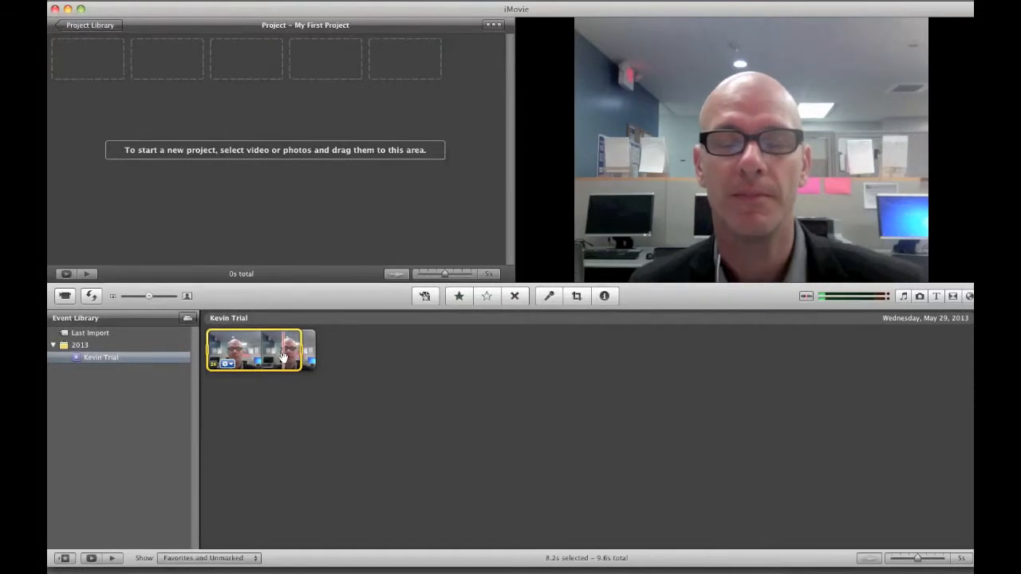
{"action": "left_click_drag", "start_coordinate": [284, 357], "coordinate": [86, 55]}
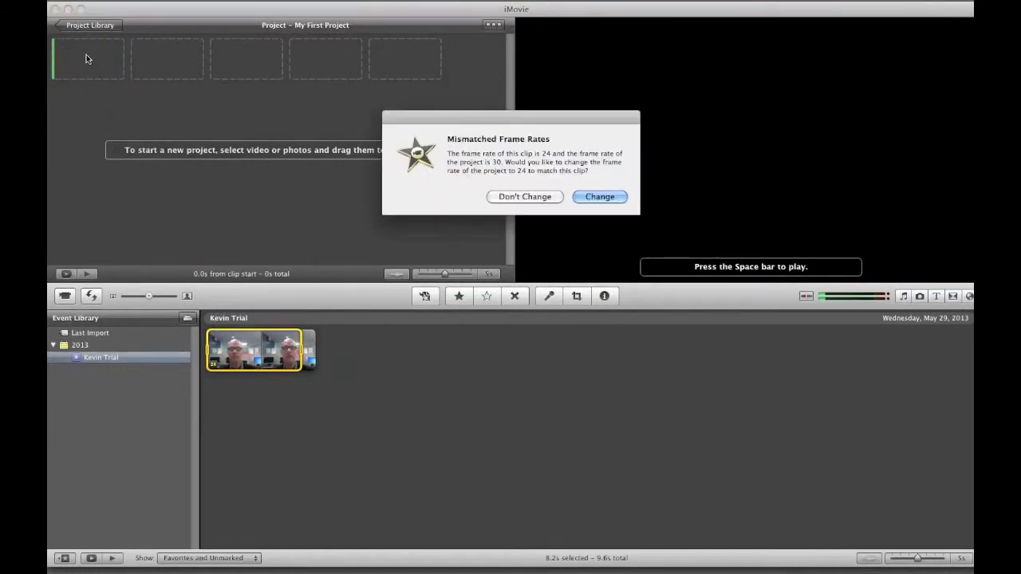
{"action": "left_click", "coordinate": [536, 199]}
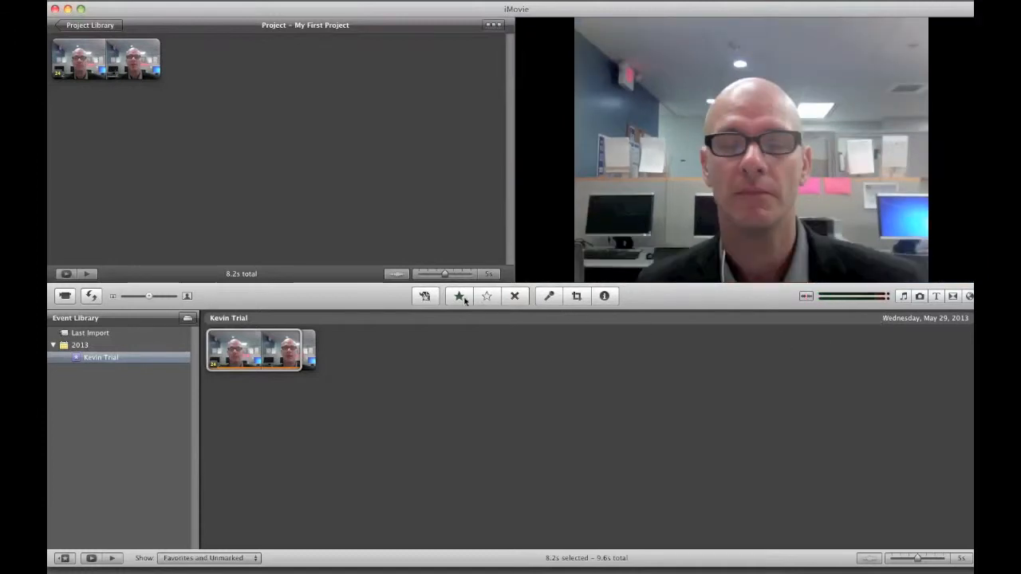
View the voiceover recording settings and close them without recording
{"action": "left_click", "coordinate": [548, 297]}
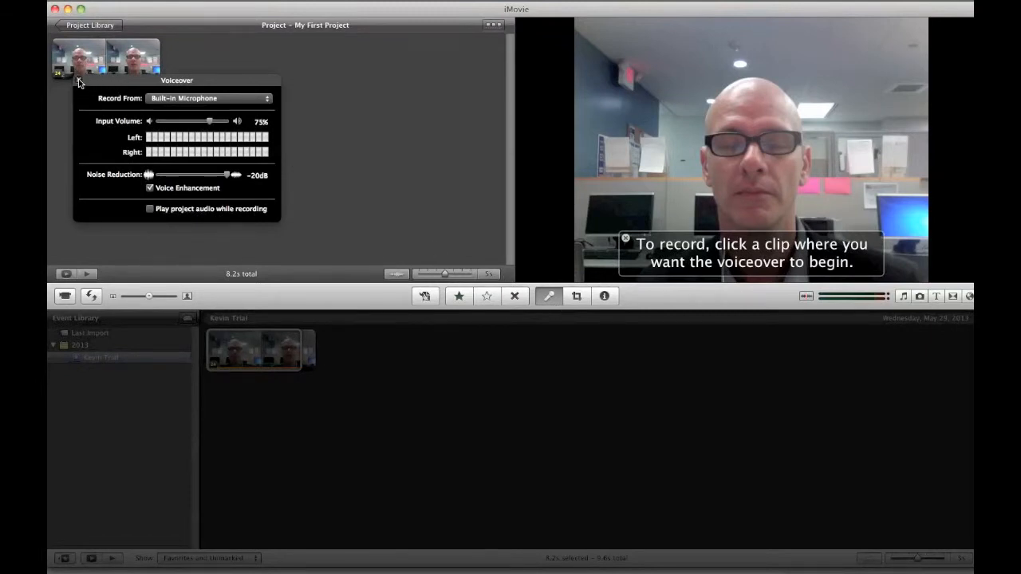
{"action": "left_click", "coordinate": [78, 81]}
Crop the event clip around the man, shifting the crop frame slightly upward and enlarging it to the picture's right edge
{"action": "left_click", "coordinate": [577, 297]}
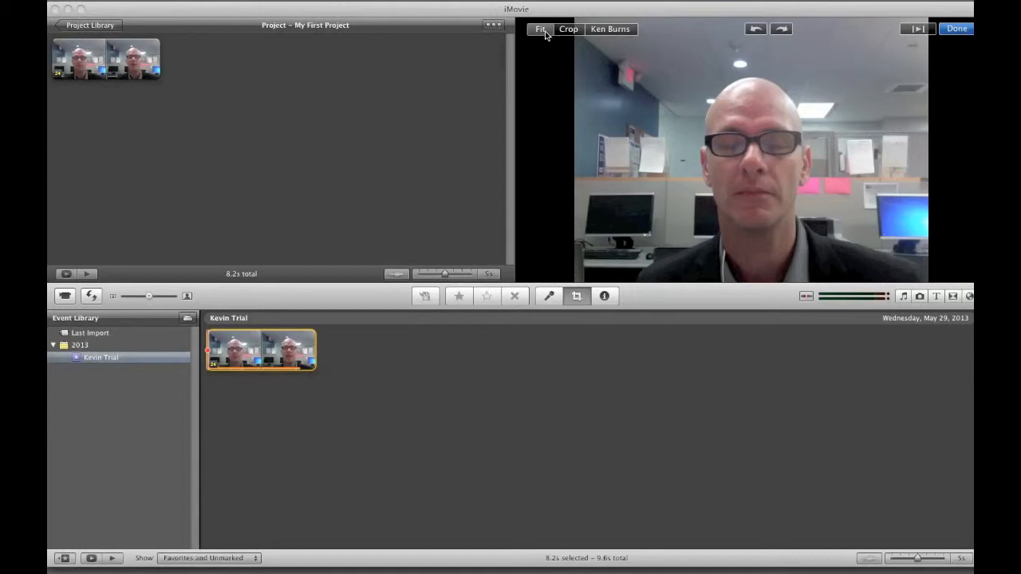
{"action": "left_click", "coordinate": [576, 33]}
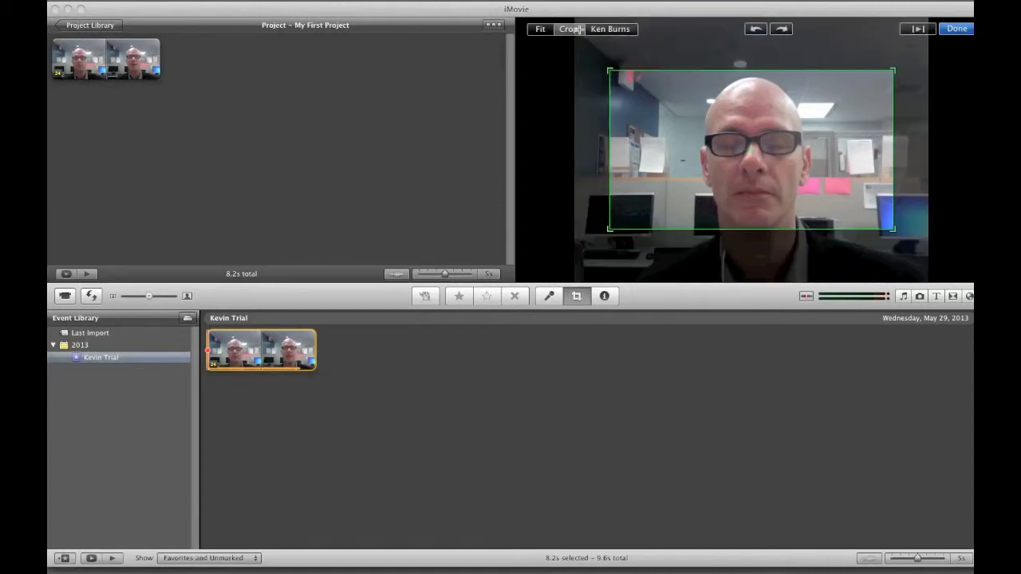
{"action": "mouse_move", "coordinate": [689, 132]}
{"action": "left_mouse_down"}
{"action": "mouse_move", "coordinate": [703, 153]}
{"action": "mouse_move", "coordinate": [694, 126]}
{"action": "left_mouse_up"}
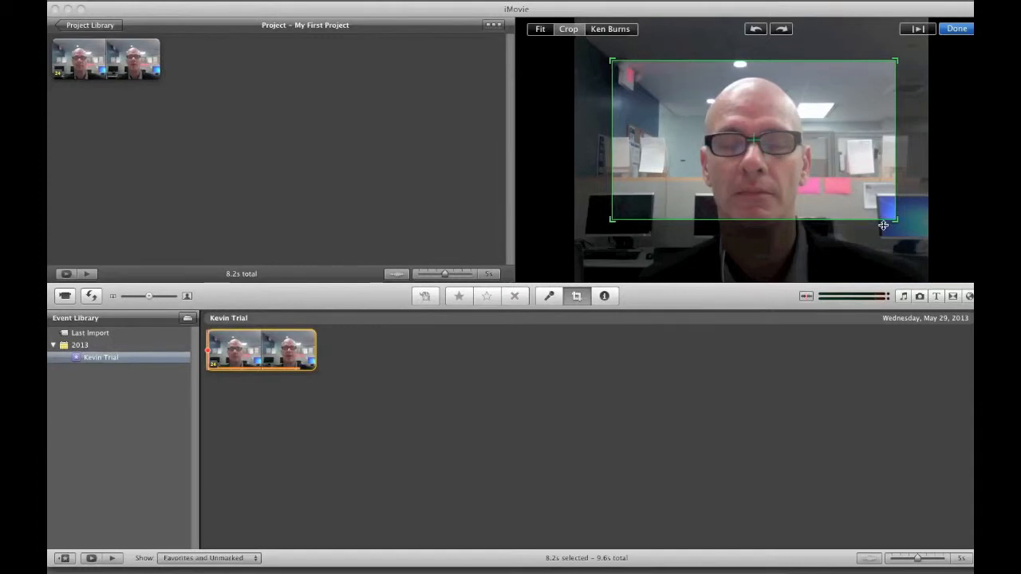
{"action": "left_click_drag", "start_coordinate": [892, 222], "coordinate": [931, 262]}
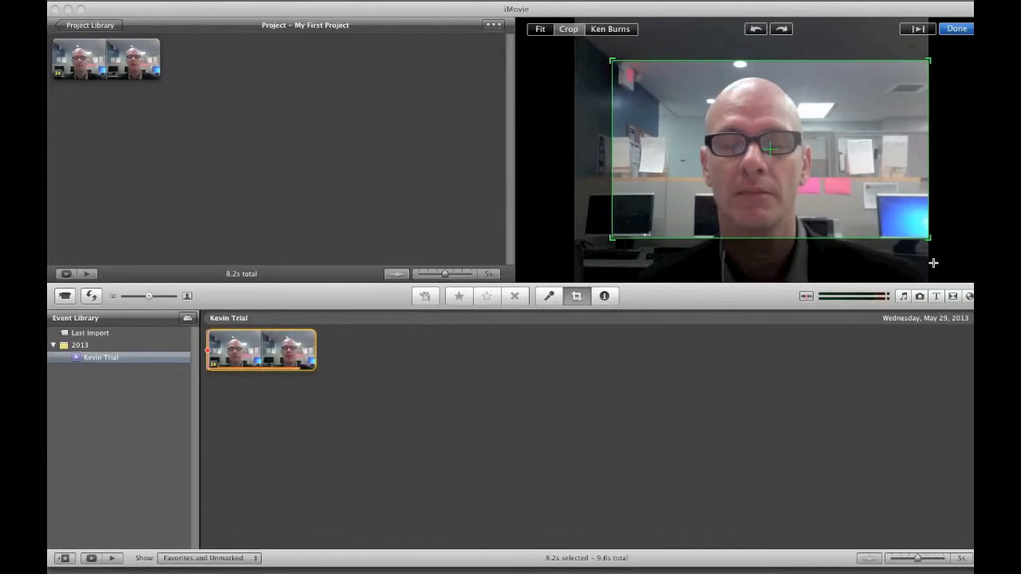
Apply a Ken Burns effect to the event clip with a slightly reduced start frame inside the full-width end frame
{"action": "left_click", "coordinate": [613, 30]}
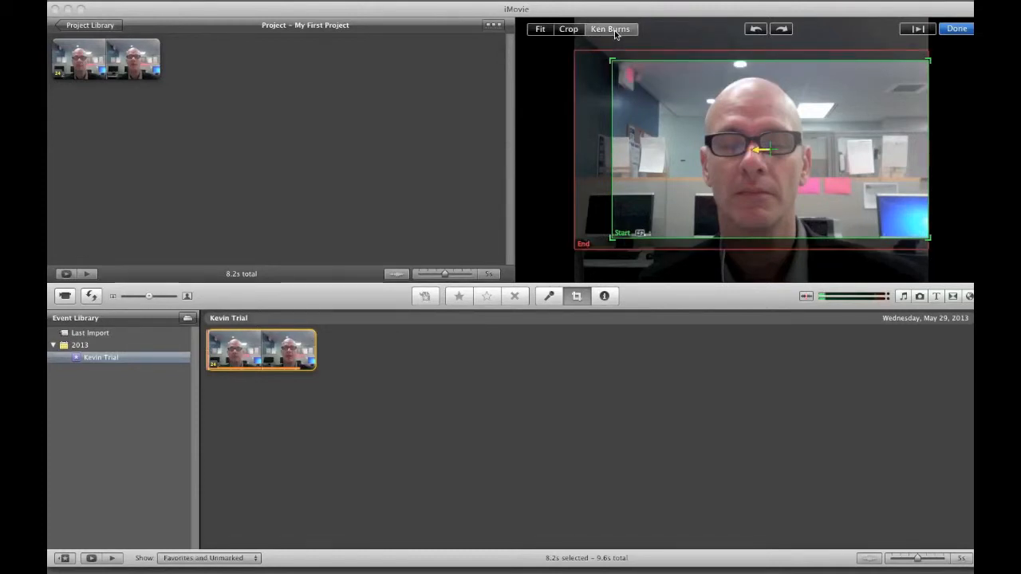
{"action": "left_click_drag", "start_coordinate": [612, 238], "coordinate": [631, 227]}
{"action": "left_click", "coordinate": [575, 248]}
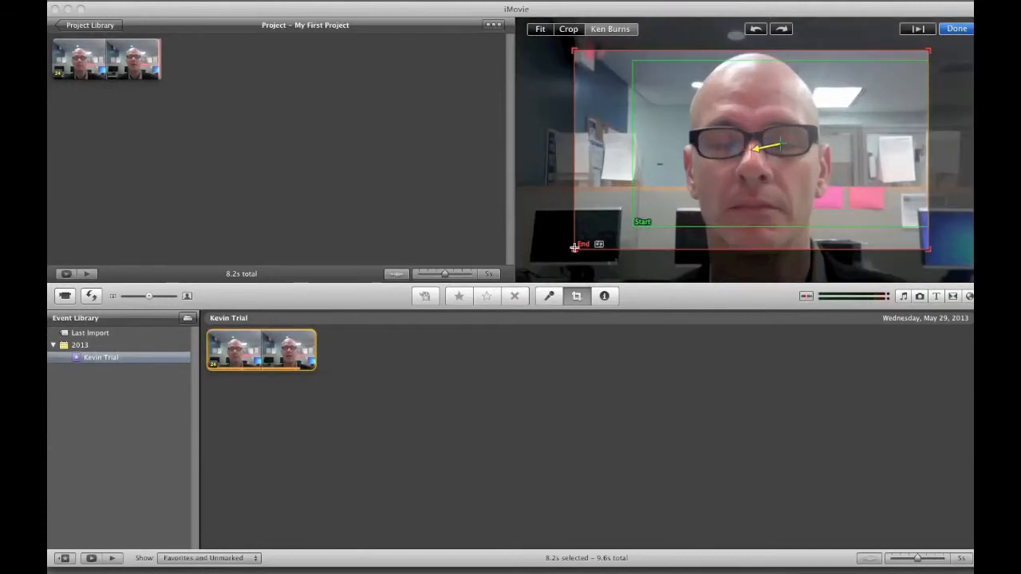
{"action": "left_click", "coordinate": [962, 30]}
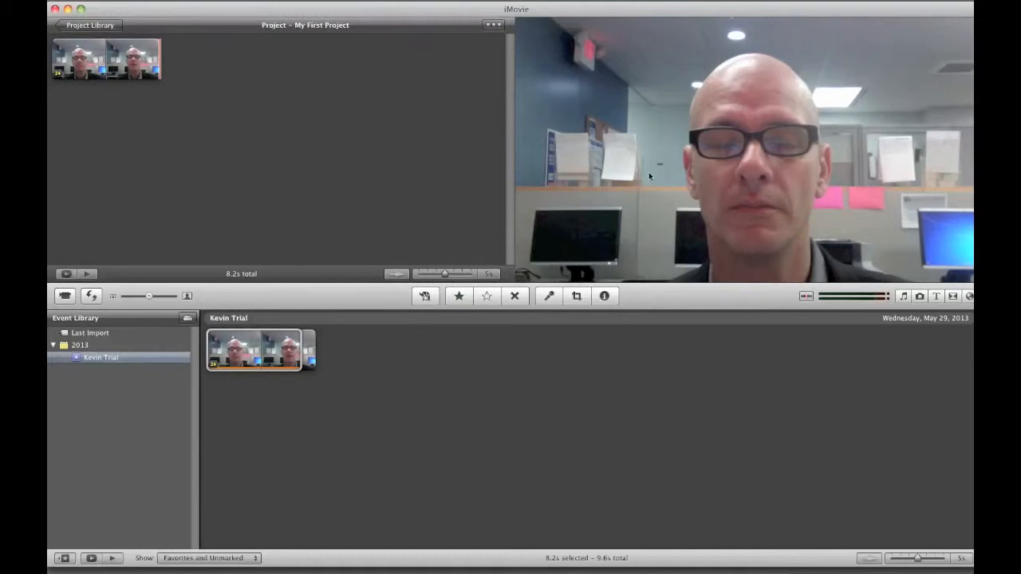
Add the Breakbeat Long.caf jingle from iLife Sound Effects to the project as background music
{"action": "left_click", "coordinate": [904, 297]}
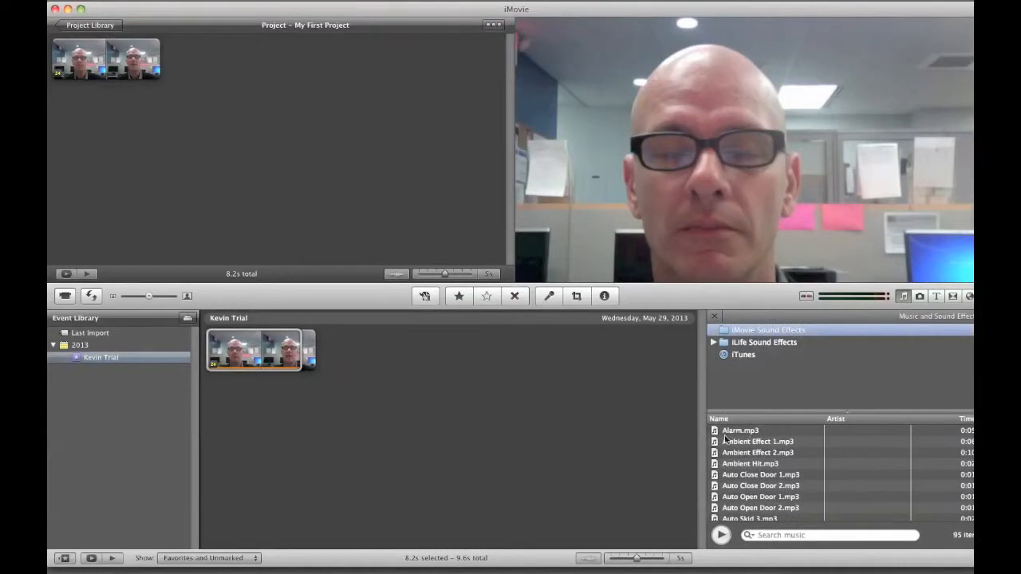
{"action": "scroll", "coordinate": [822, 462], "scroll_direction": "down", "scroll_amount": 3}
{"action": "left_click", "coordinate": [732, 345]}
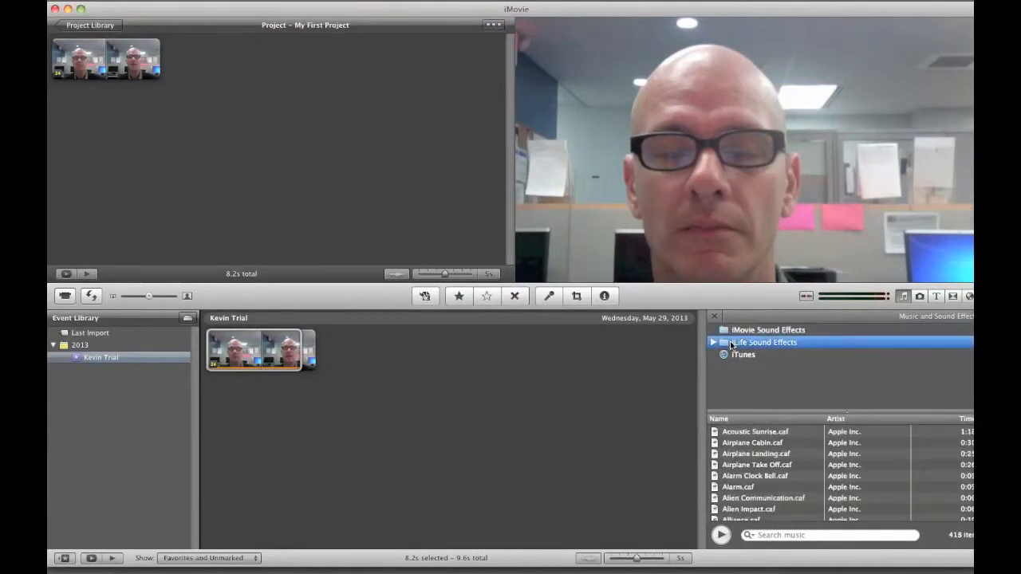
{"action": "scroll", "coordinate": [746, 470], "scroll_direction": "down", "scroll_amount": 5}
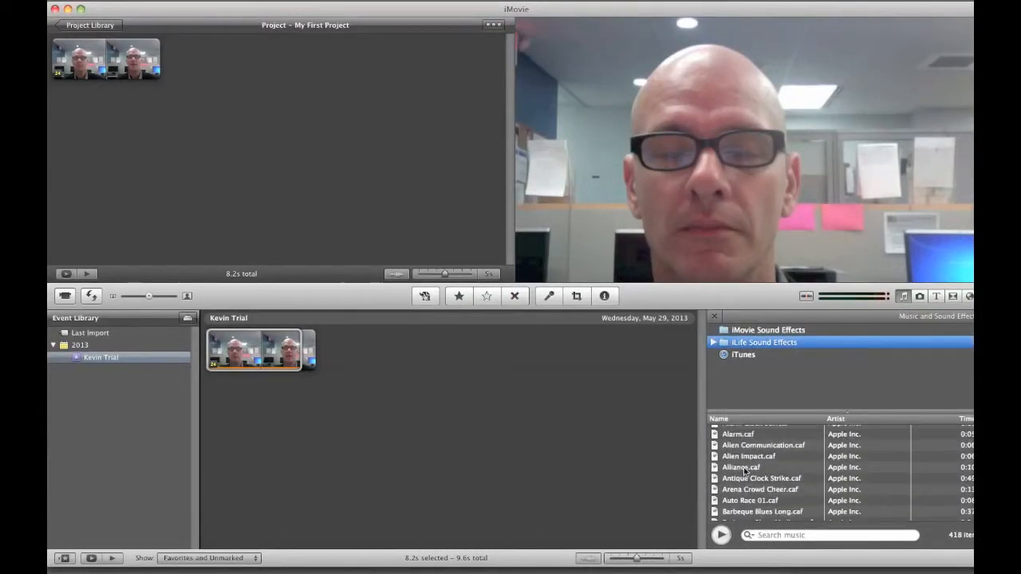
{"action": "left_click", "coordinate": [714, 343]}
{"action": "scroll", "coordinate": [758, 373], "scroll_direction": "down", "scroll_amount": 1}
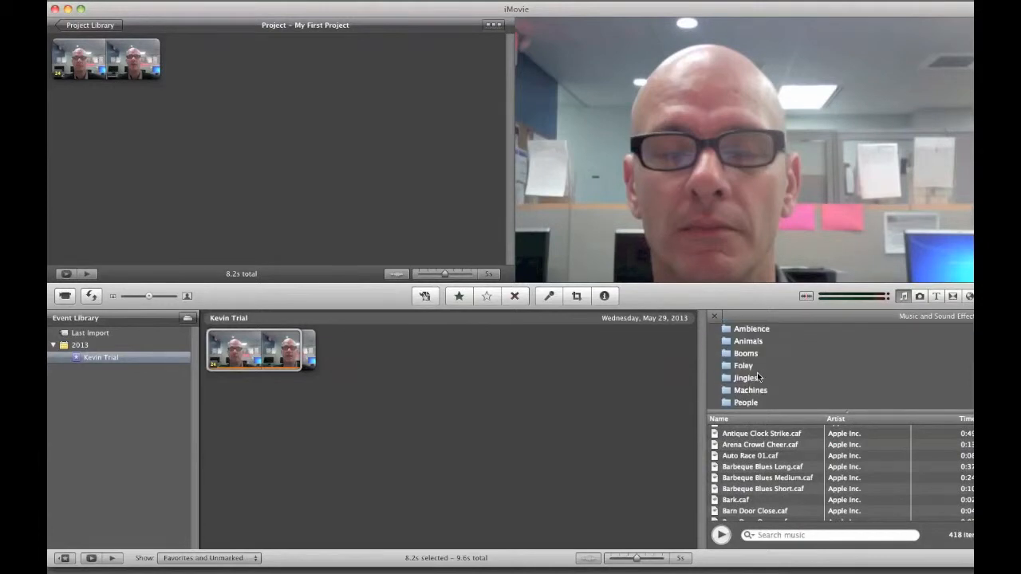
{"action": "left_click", "coordinate": [748, 379]}
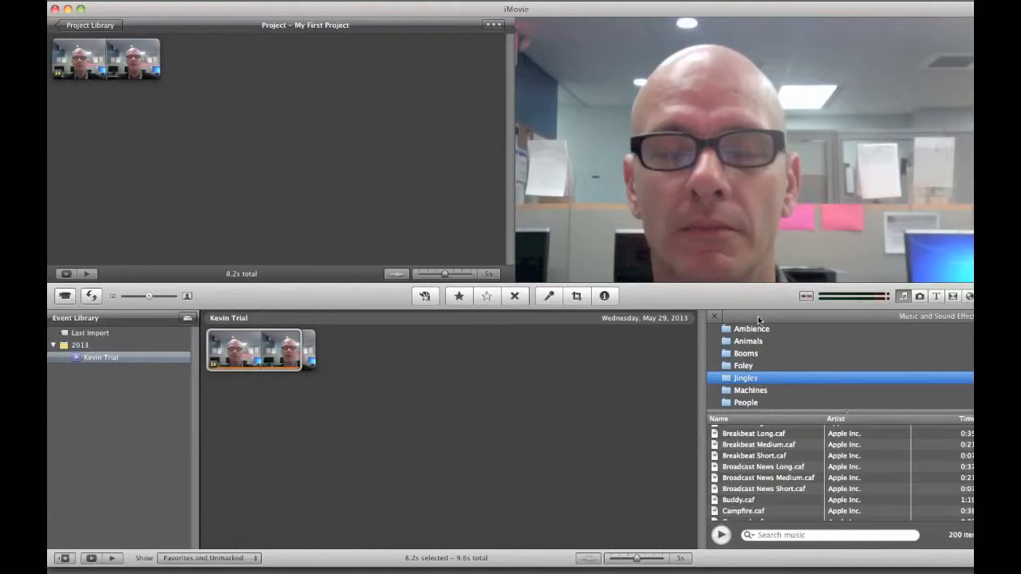
{"action": "left_click_drag", "start_coordinate": [681, 14], "coordinate": [659, 13]}
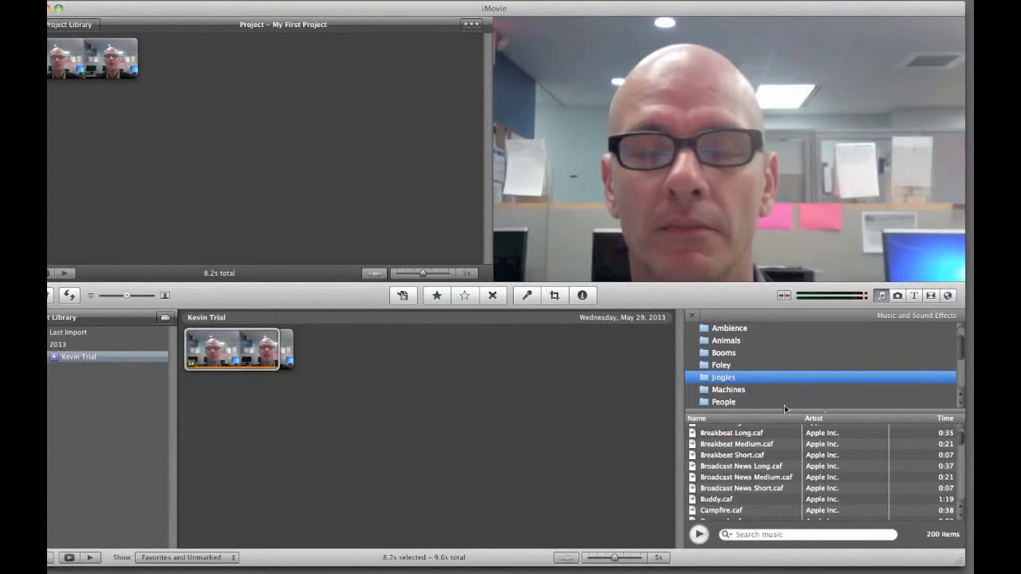
{"action": "left_click_drag", "start_coordinate": [702, 435], "coordinate": [70, 85]}
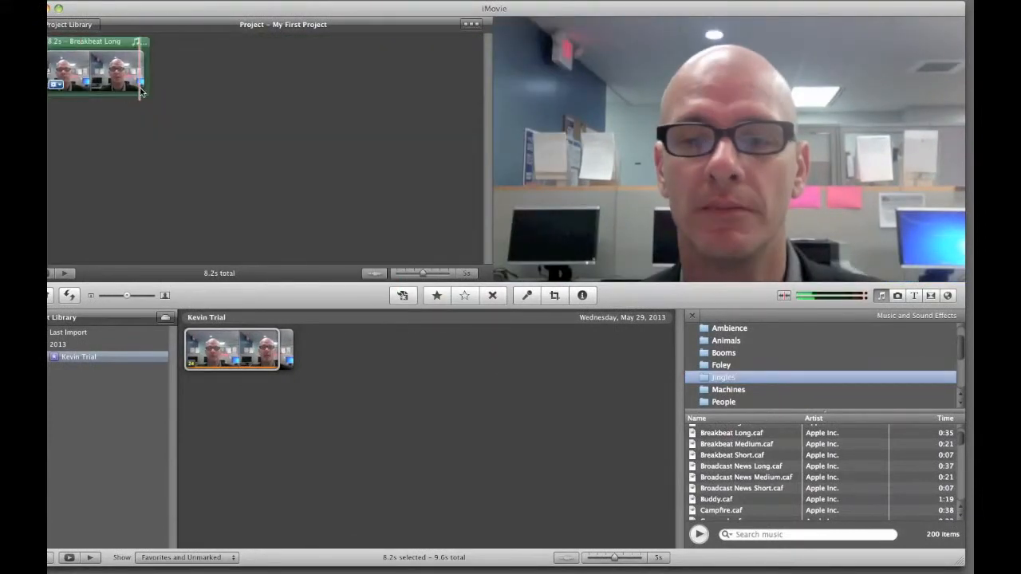
Add a Centered title with the Industrial background after the video clip in the project
{"action": "left_click", "coordinate": [898, 296]}
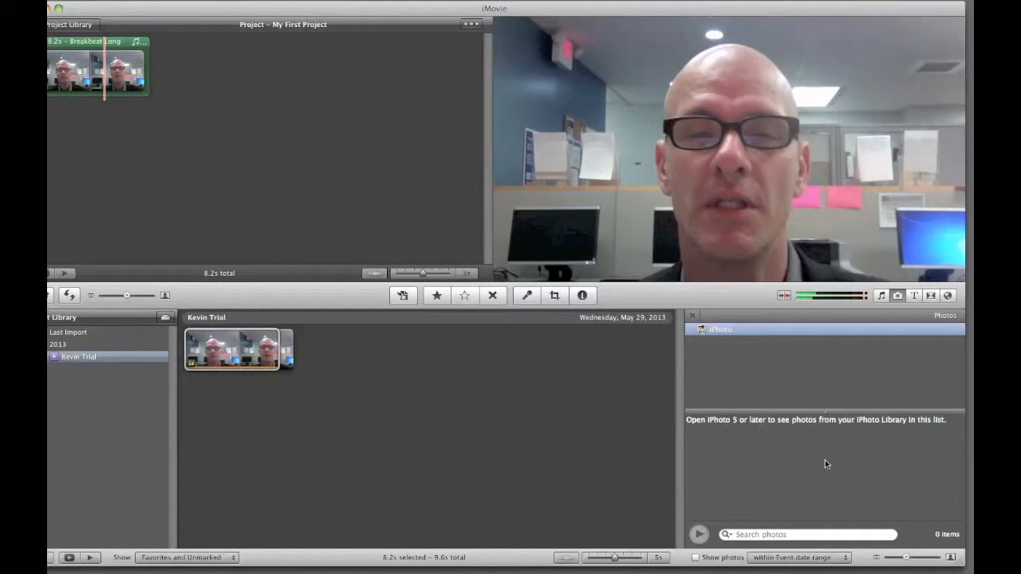
{"action": "left_click", "coordinate": [913, 296]}
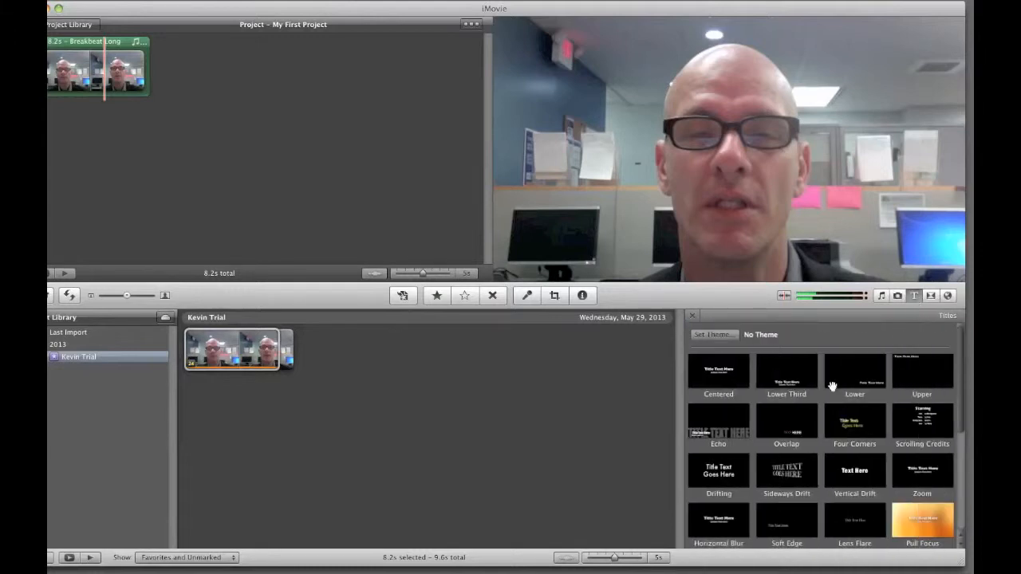
{"action": "left_click_drag", "start_coordinate": [720, 373], "coordinate": [171, 70]}
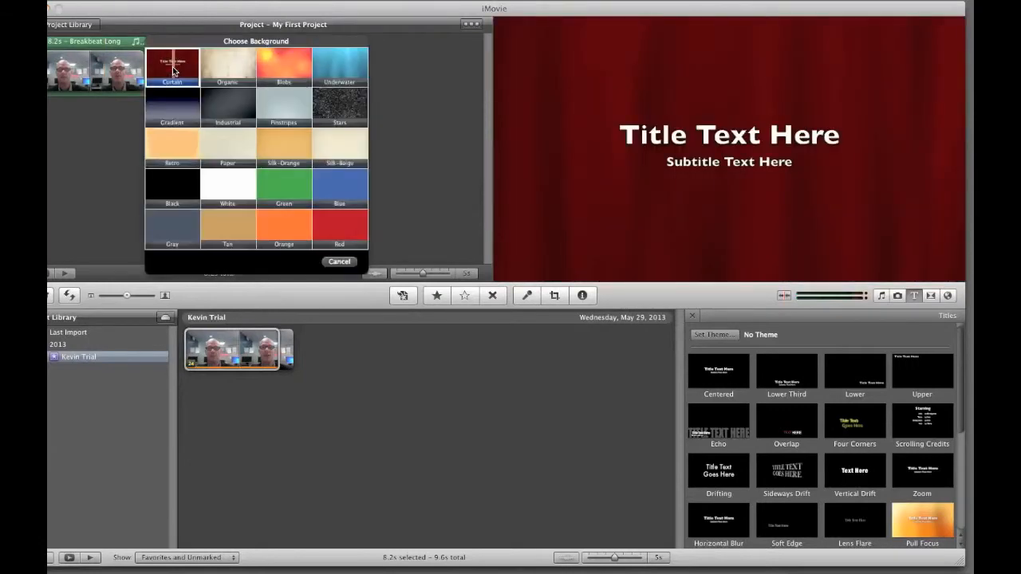
{"action": "left_click", "coordinate": [227, 106]}
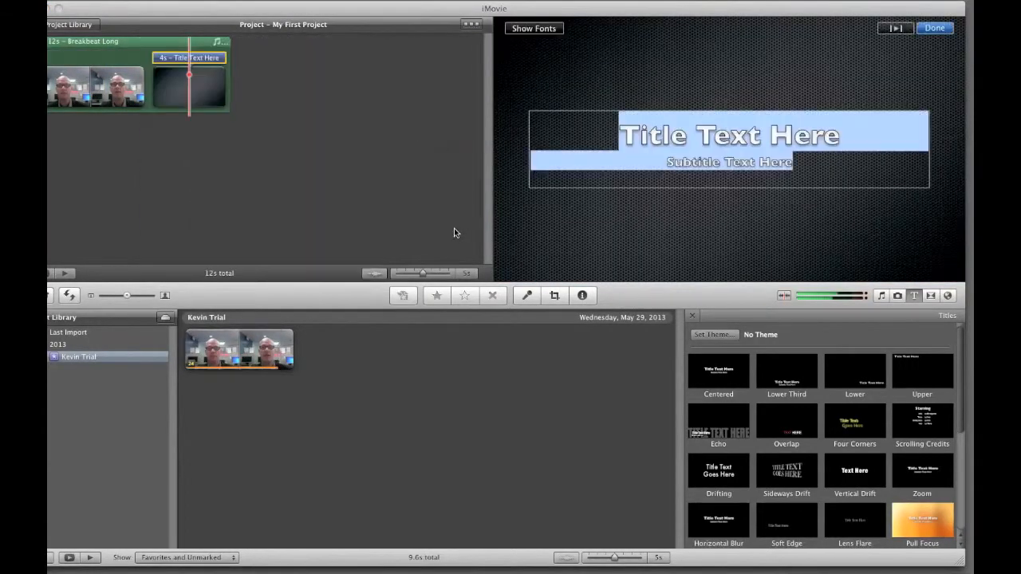
Replace the title and subtitle placeholders with one line reading the presenter's first name plus "s Video"
{"action": "left_click_drag", "start_coordinate": [806, 163], "coordinate": [582, 109]}
{"action": "type", "text": "KEvin"}
{"action": "key", "text": "BackSpace"}
{"action": "key", "text": "BackSpace"}
{"action": "key", "text": "BackSpace"}
{"action": "key", "text": "BackSpace"}
{"action": "type", "text": "evins Video"}
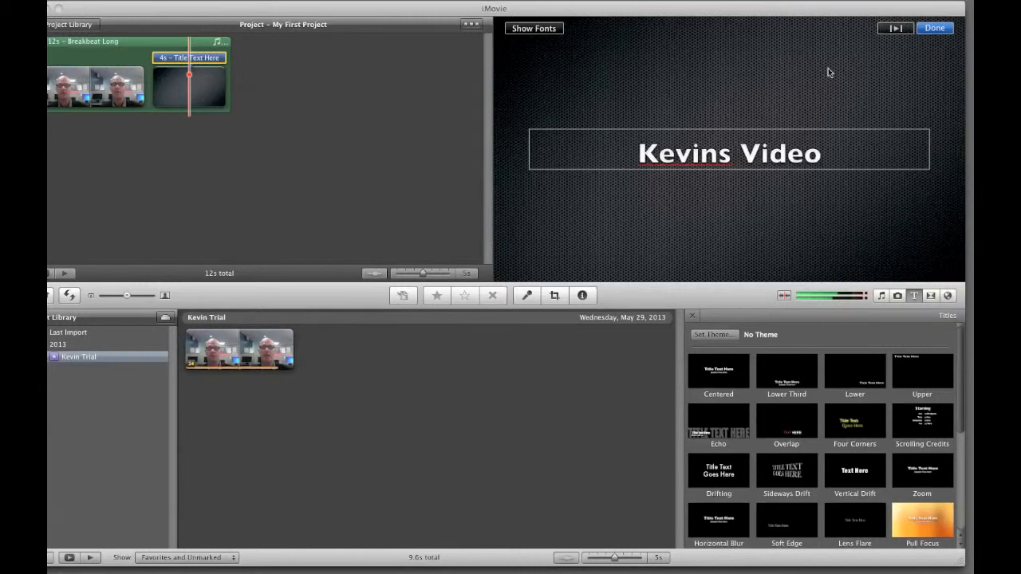
Finish the title edit, then add a Circle Open transition between the video clip and the title and preview it
{"action": "left_click", "coordinate": [927, 28]}
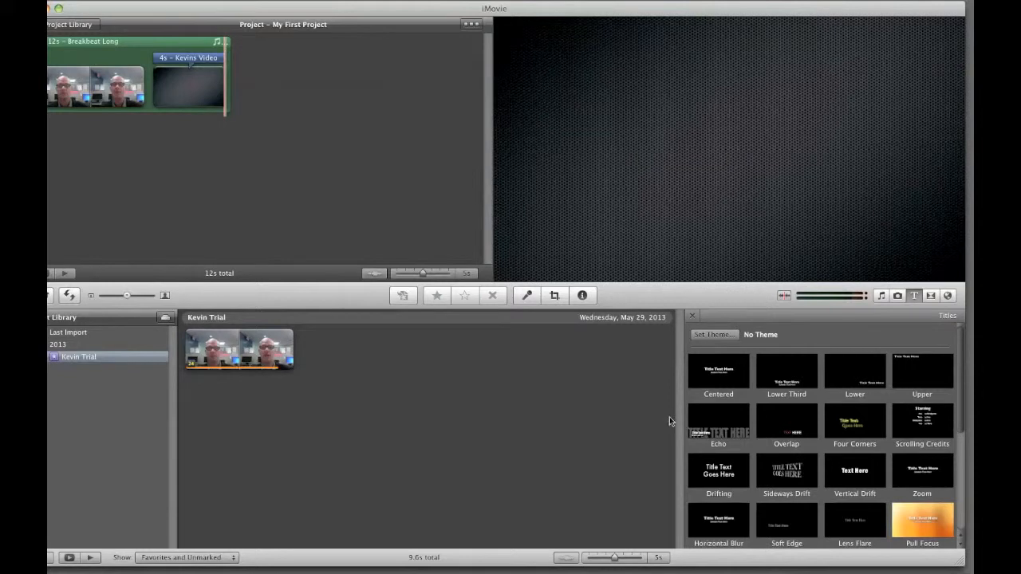
{"action": "left_click", "coordinate": [931, 296]}
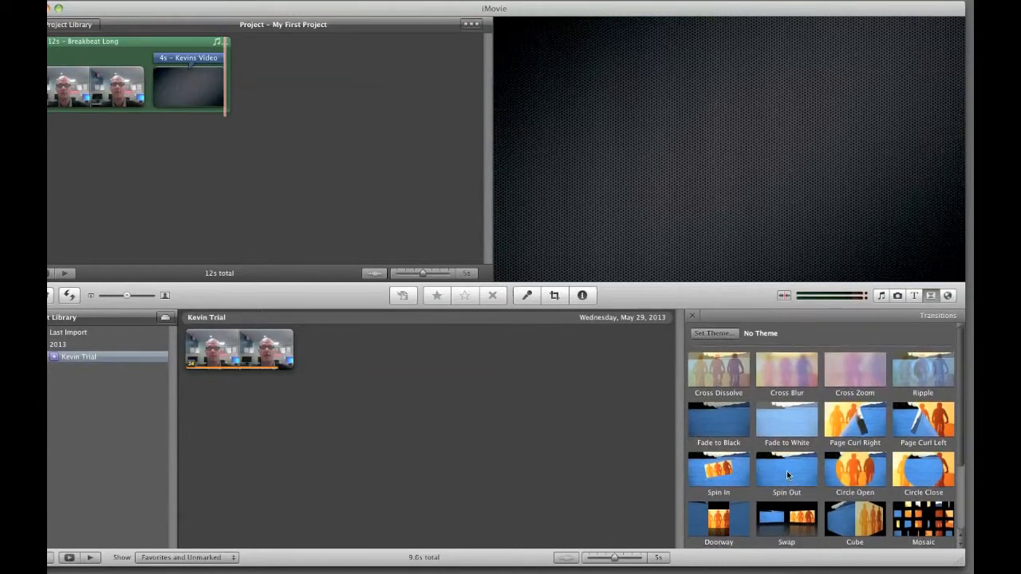
{"action": "left_click_drag", "start_coordinate": [849, 472], "coordinate": [148, 88]}
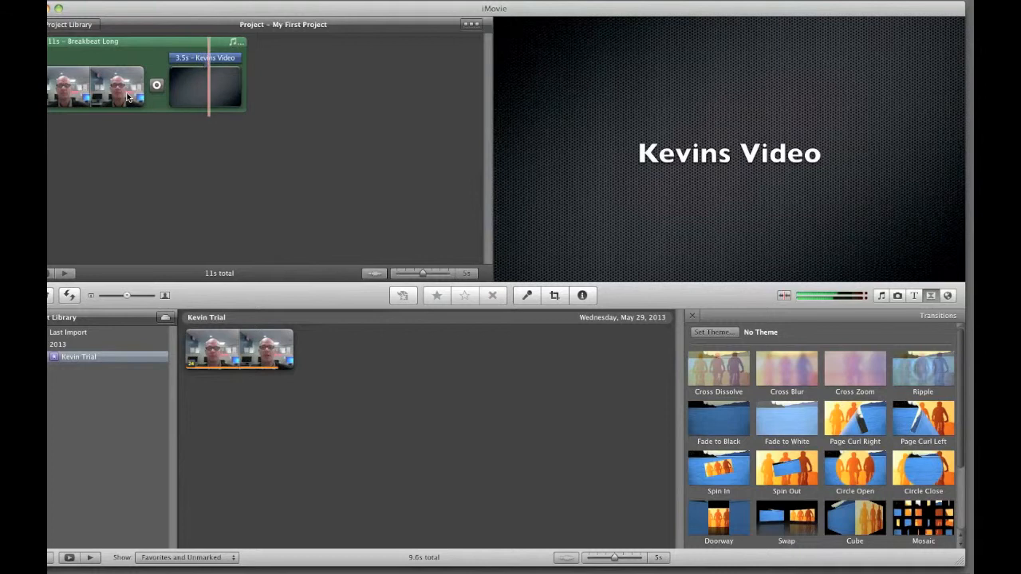
{"action": "key", "text": "space"}
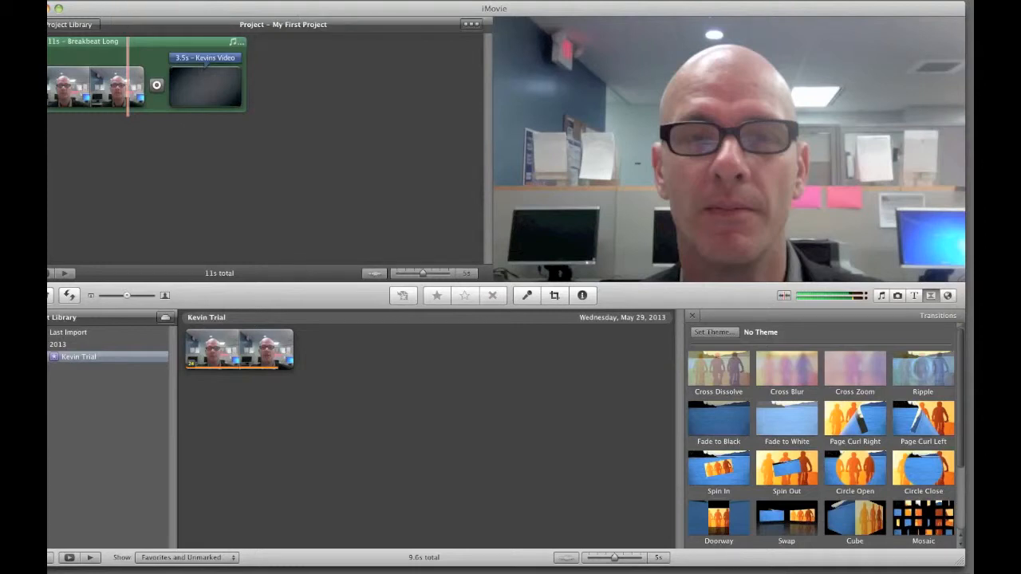
Examine the YouTube publishing options and the account-name form for the project, then leave without publishing
{"action": "left_click", "coordinate": [147, 0]}
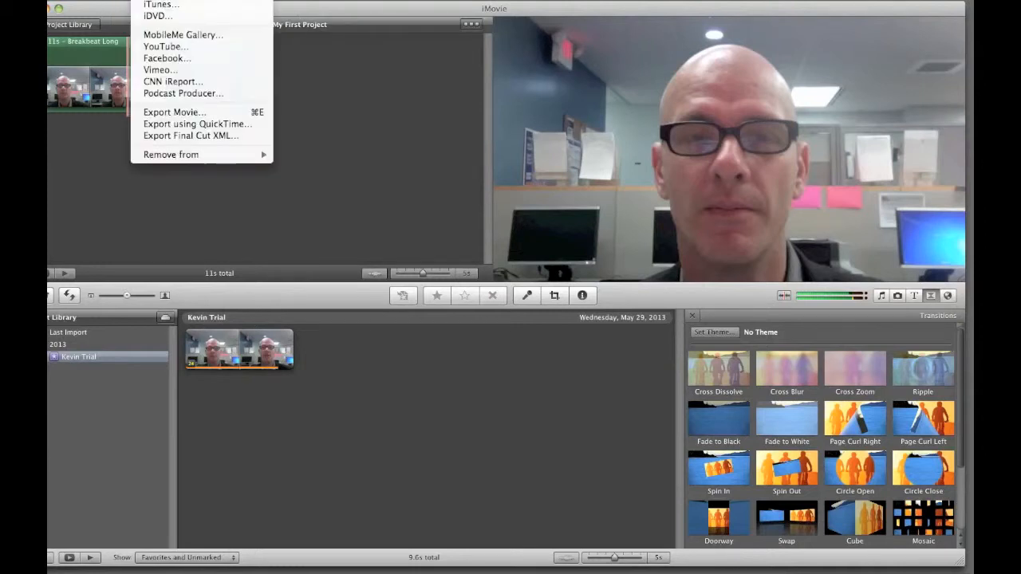
{"action": "left_click", "coordinate": [155, 47]}
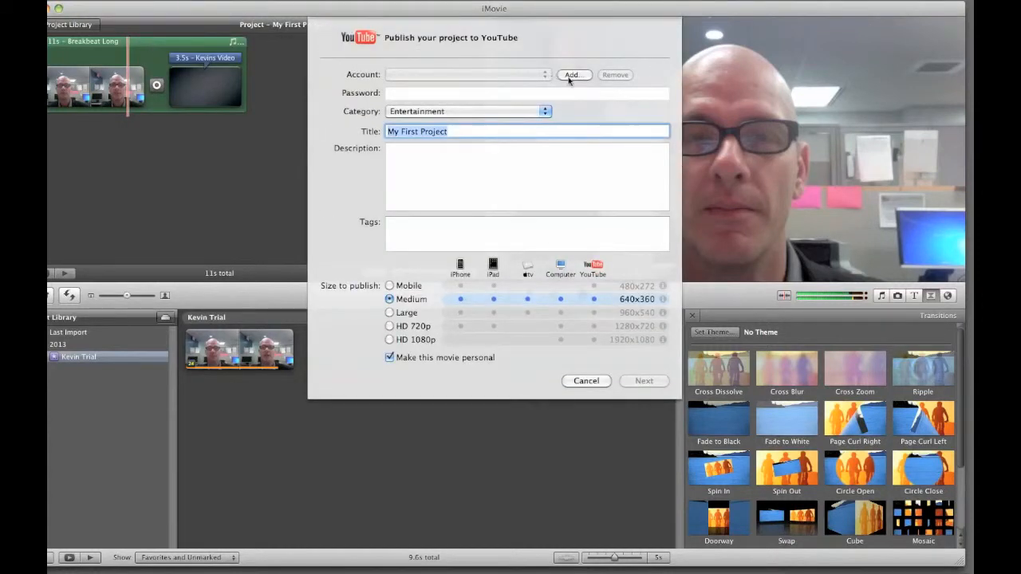
{"action": "left_click", "coordinate": [573, 75]}
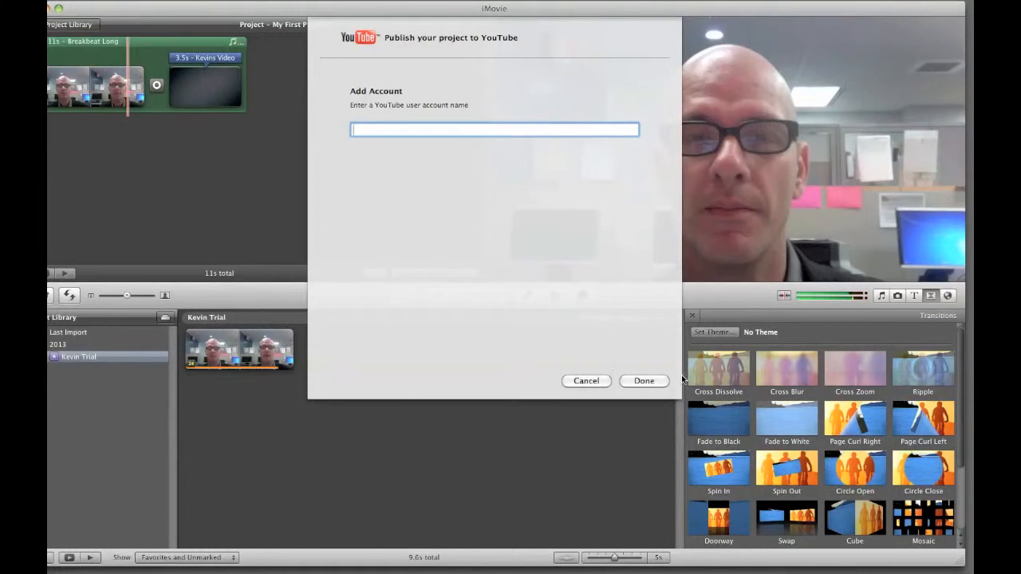
{"action": "left_click", "coordinate": [639, 382]}
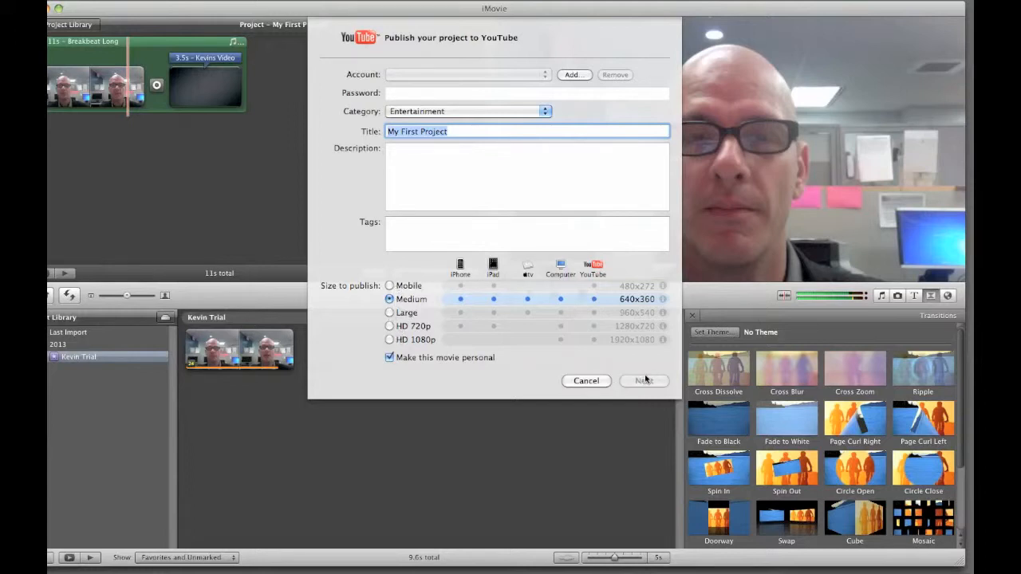
{"action": "left_click", "coordinate": [584, 381]}
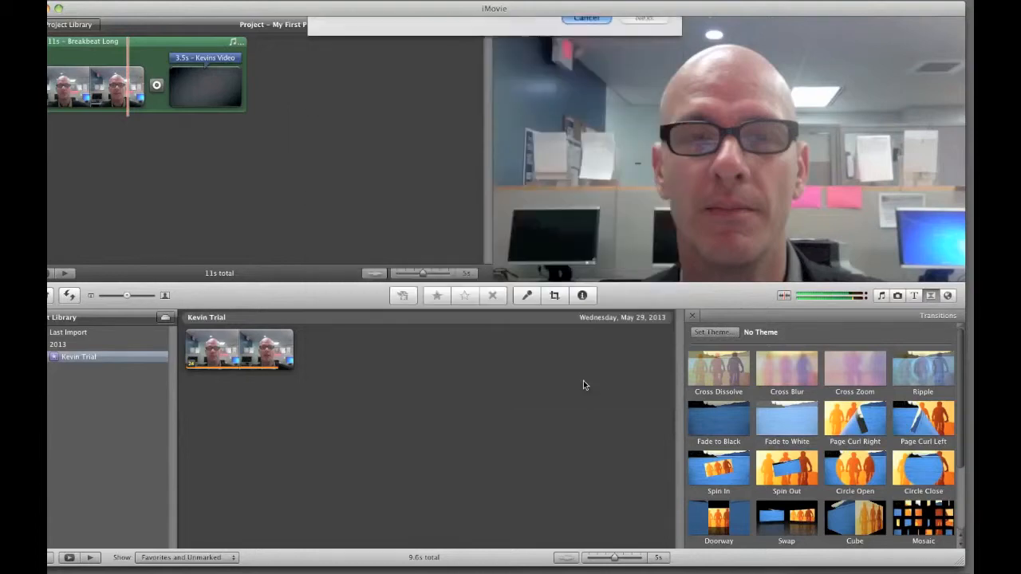